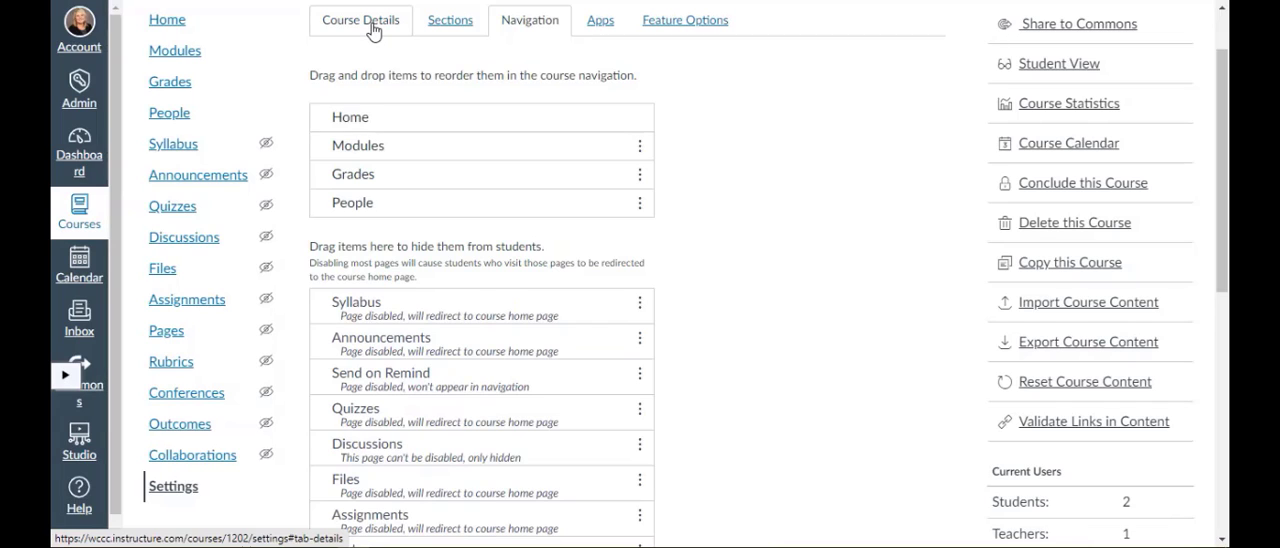
View the course details, then open the course Navigation settings.
click(373, 25)
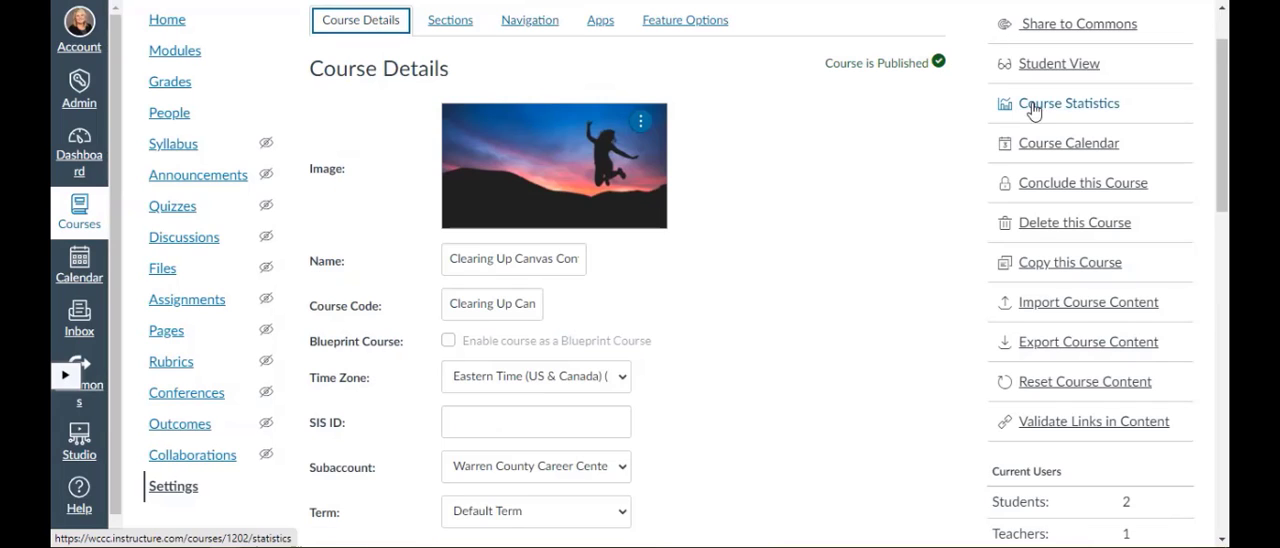
mouse_move(1224, 82)
mouse_down()
mouse_move(1224, 97)
mouse_move(1224, 66)
mouse_move(1224, 131)
mouse_move(1224, 82)
mouse_up()
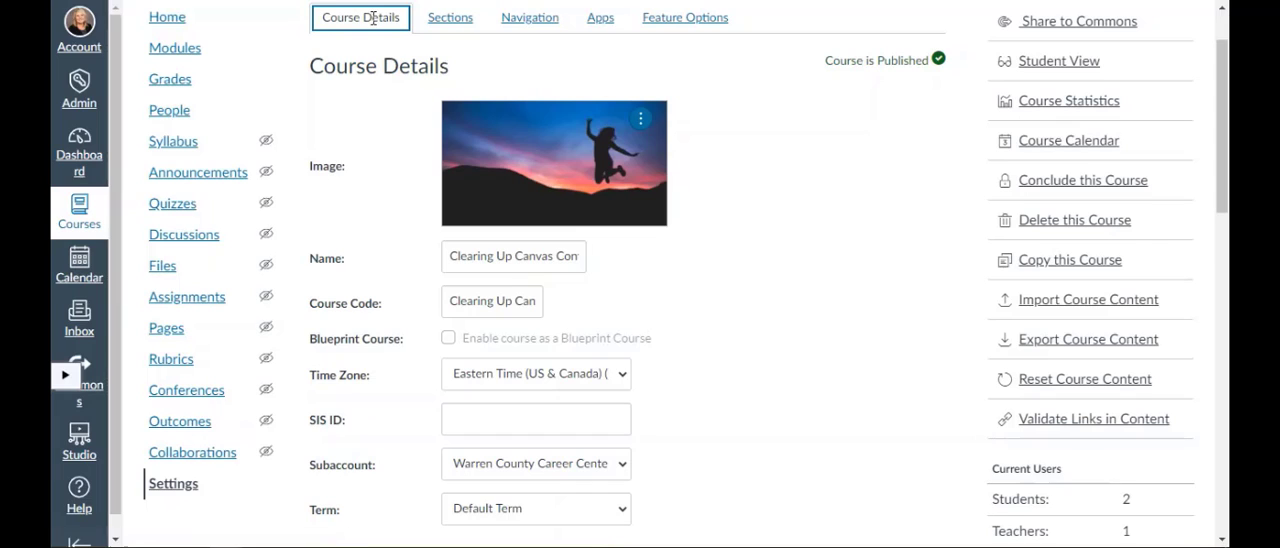
click(537, 20)
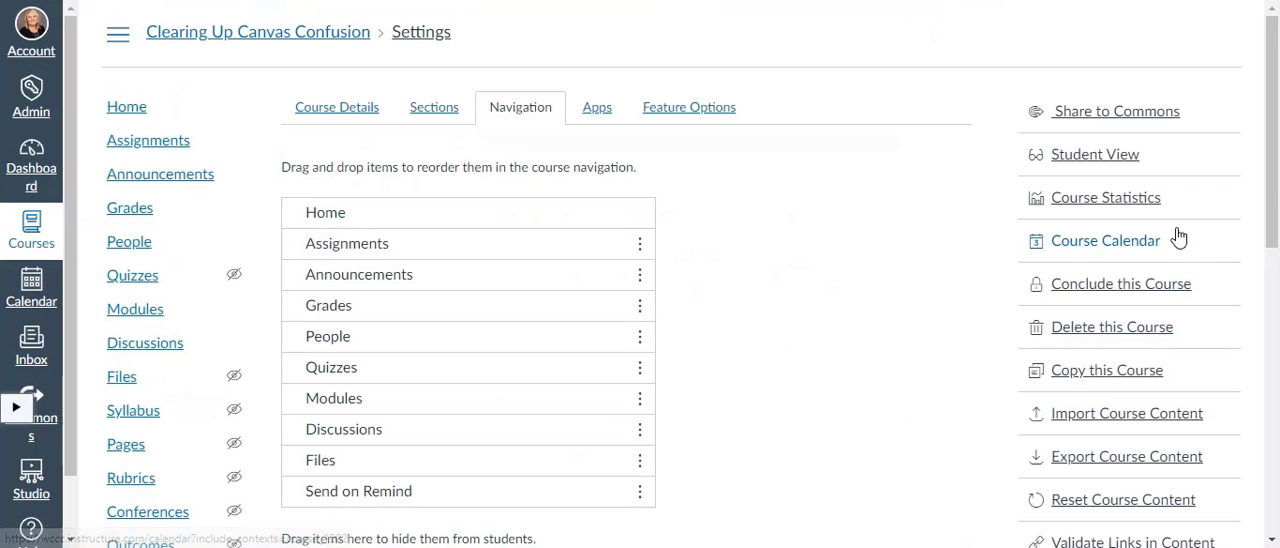
Look through the visible and hidden navigation items, then move Send on Remind to the items hidden from students.
drag(1276, 168, 1278, 214)
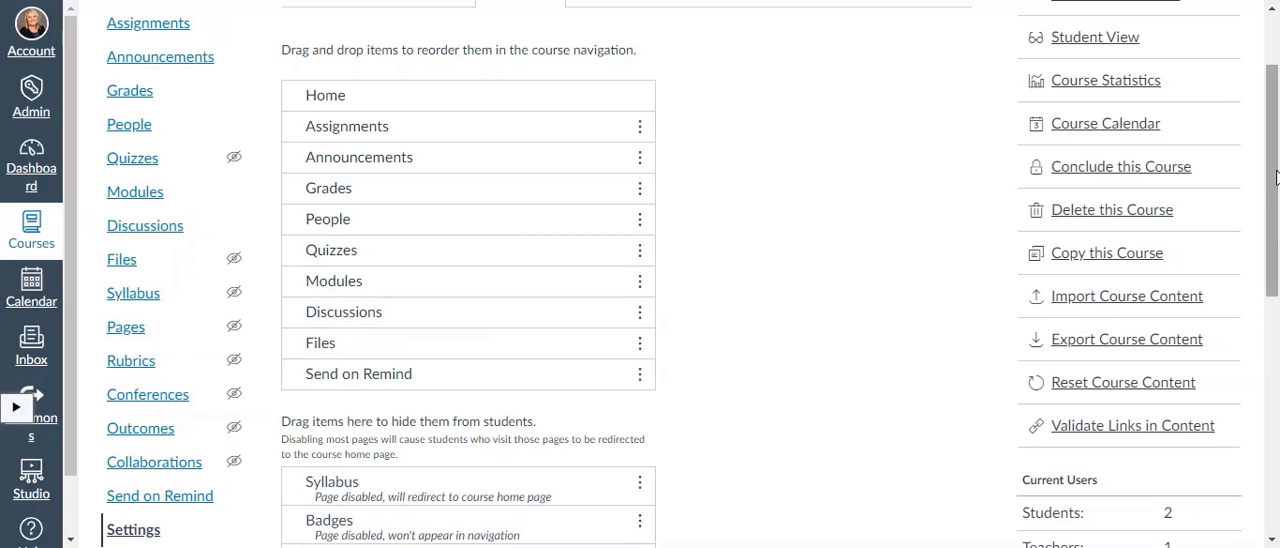
drag(1275, 172, 1275, 297)
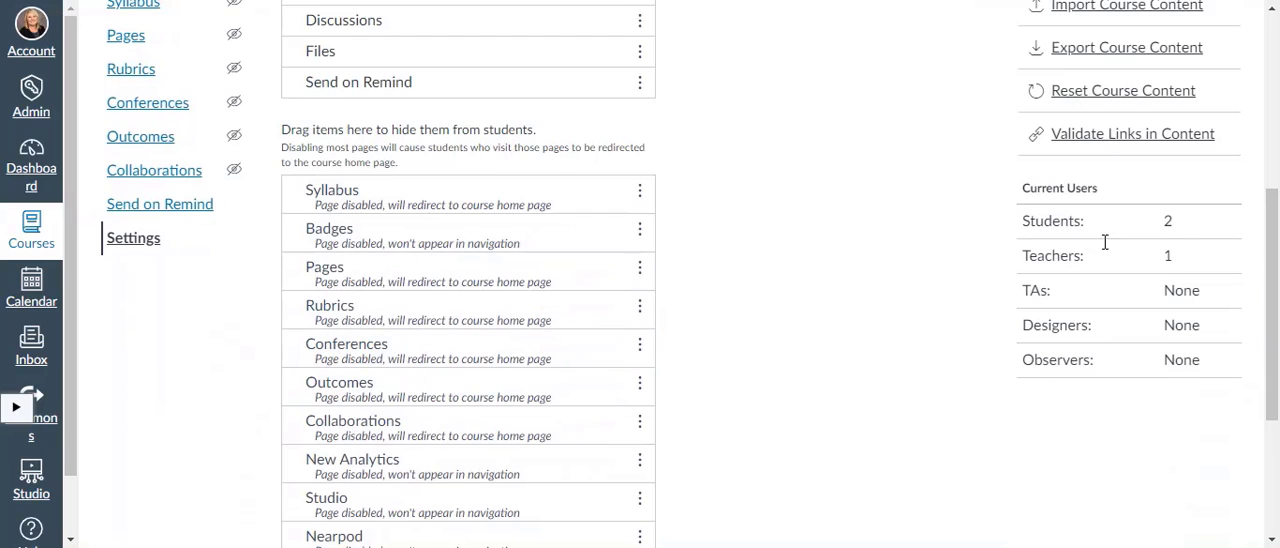
drag(1273, 218, 1273, 118)
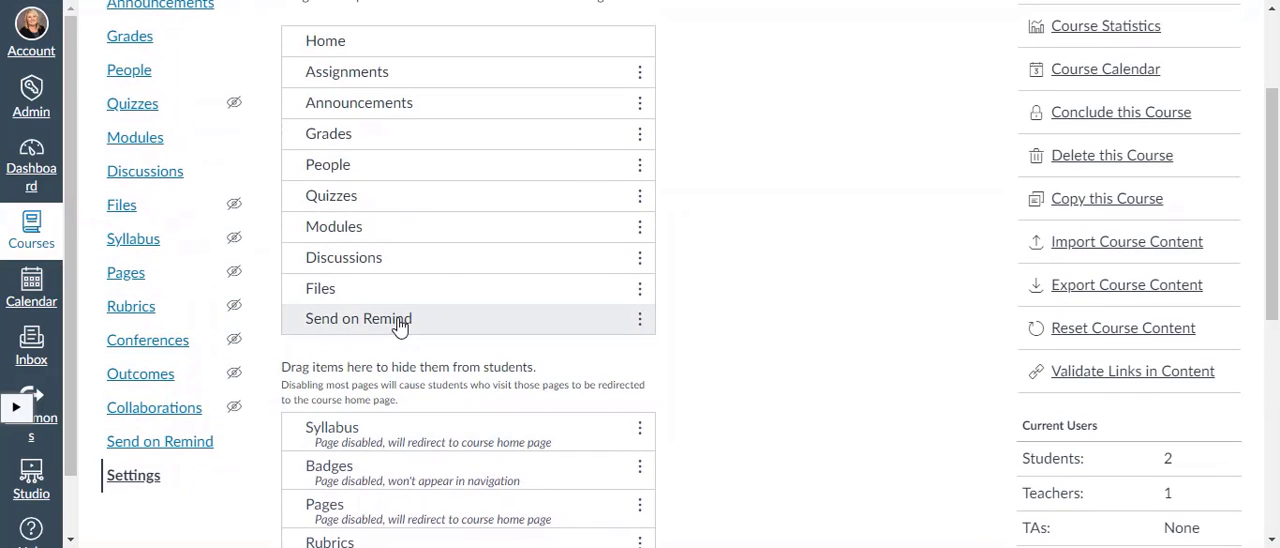
drag(400, 325, 395, 497)
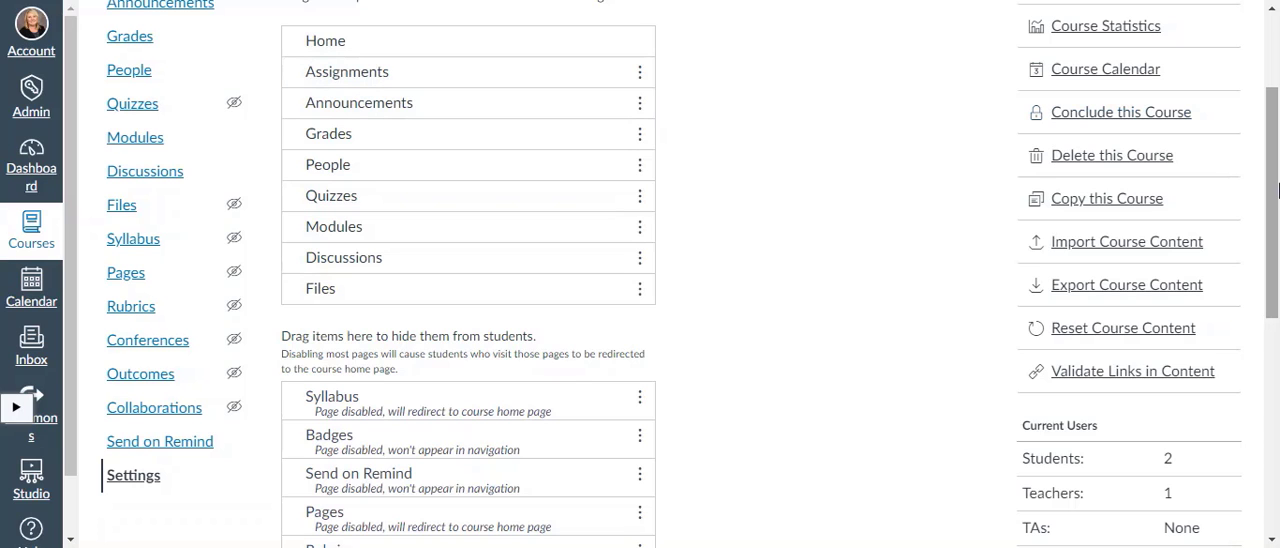
drag(1275, 189, 1273, 113)
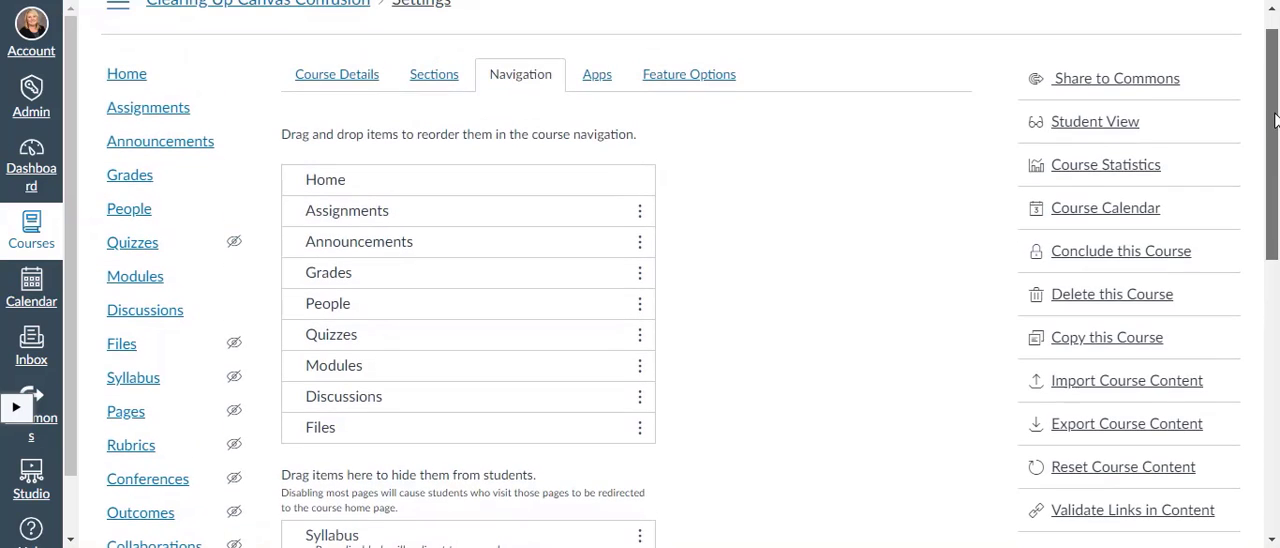
Preview the course in Student View, then leave it and return to the course's Navigation settings.
click(1105, 133)
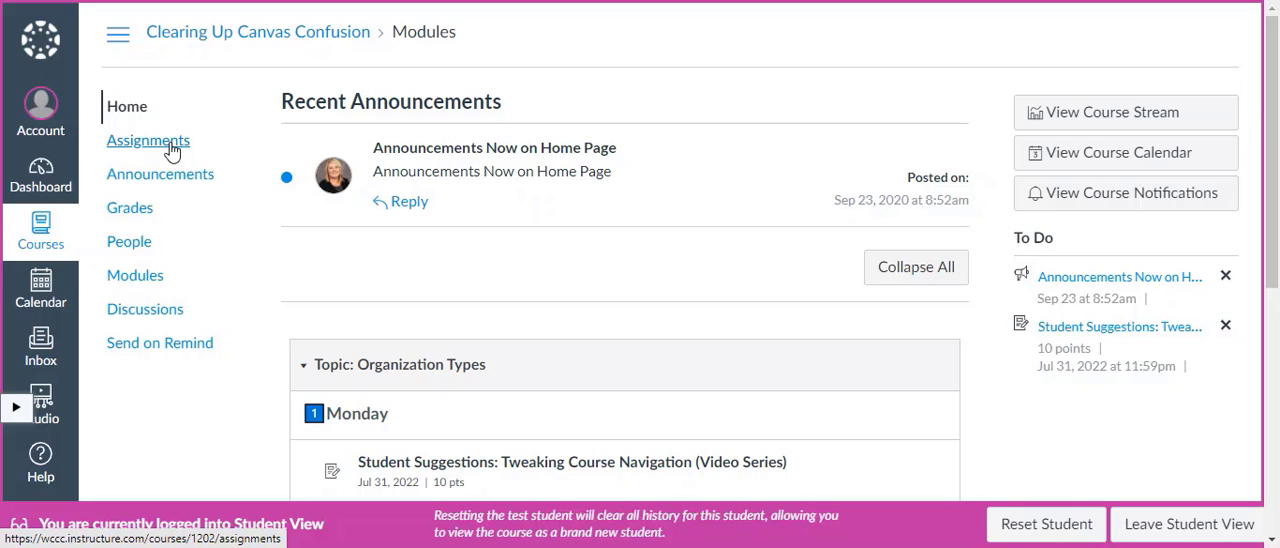
click(1190, 524)
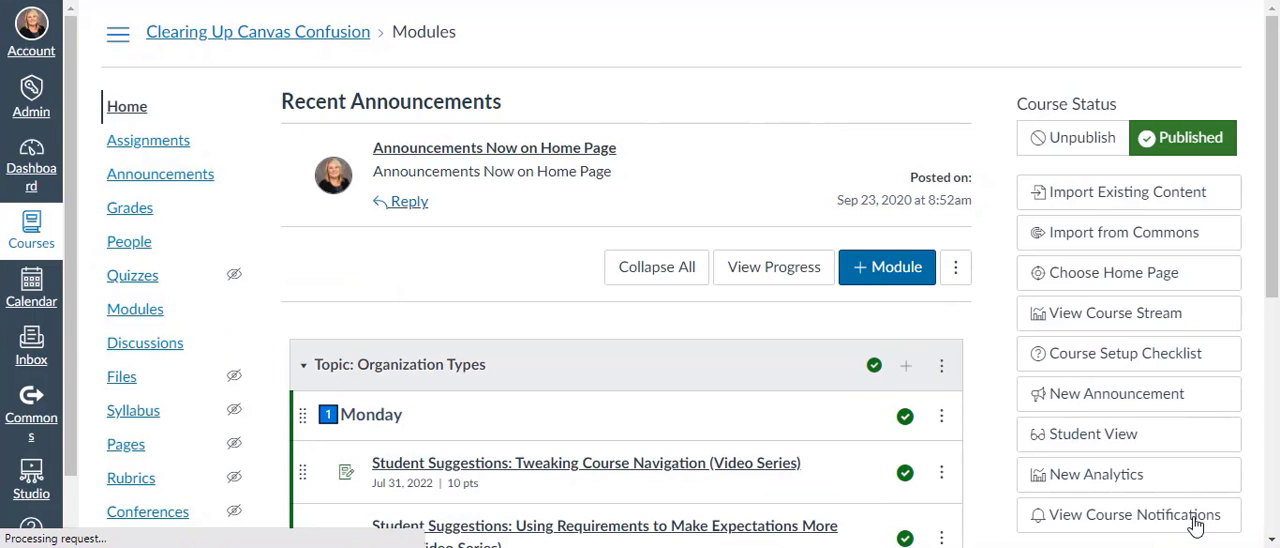
scroll(1272, 177, down, 3)
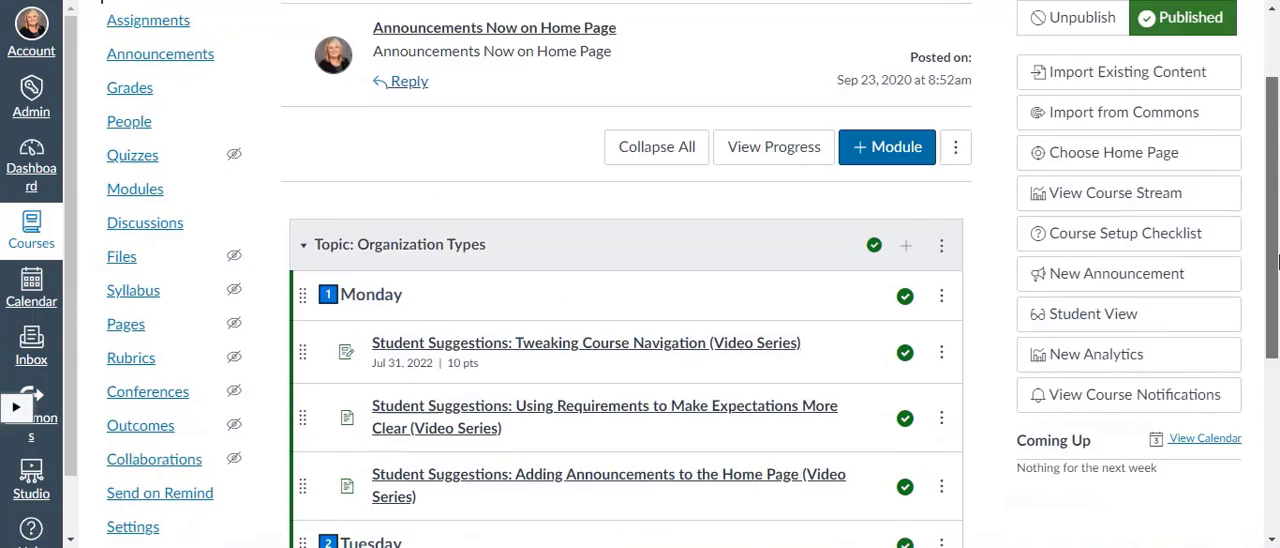
click(134, 372)
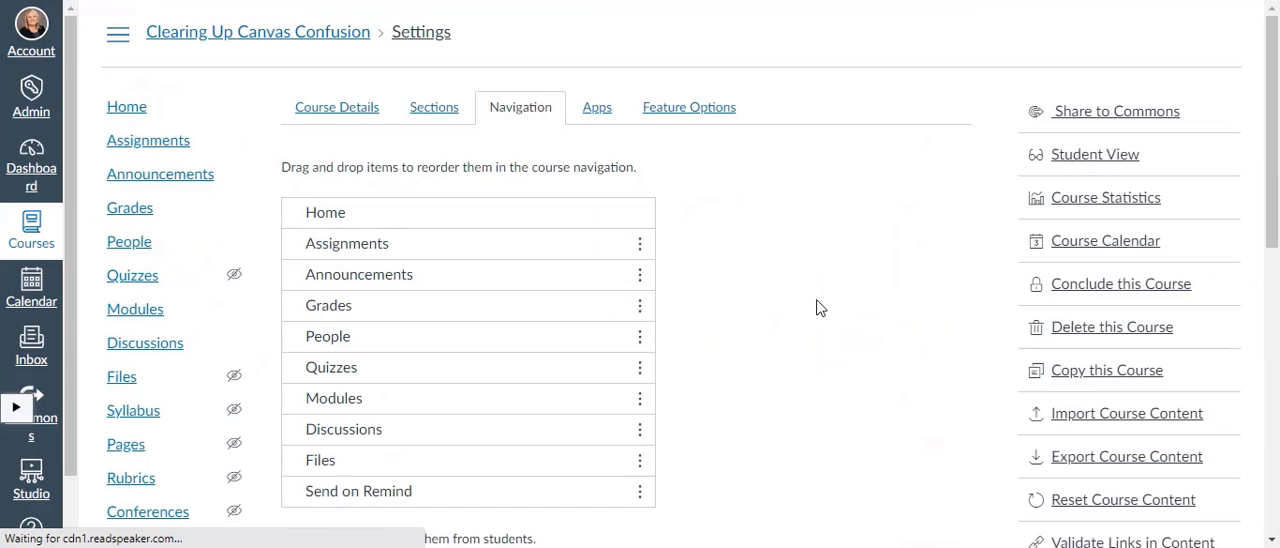
scroll(1275, 110, down, 2)
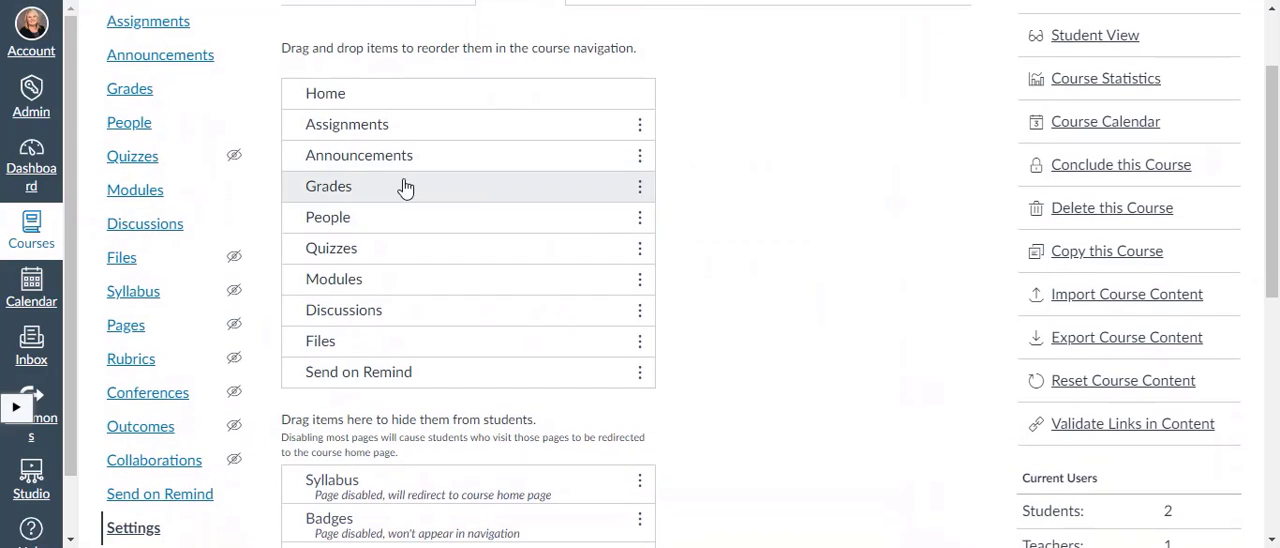
Move Assignments, Files, Discussions and Send on Remind to the navigation items hidden from students.
drag(371, 123, 368, 490)
drag(357, 350, 363, 403)
drag(310, 325, 366, 408)
drag(360, 292, 363, 368)
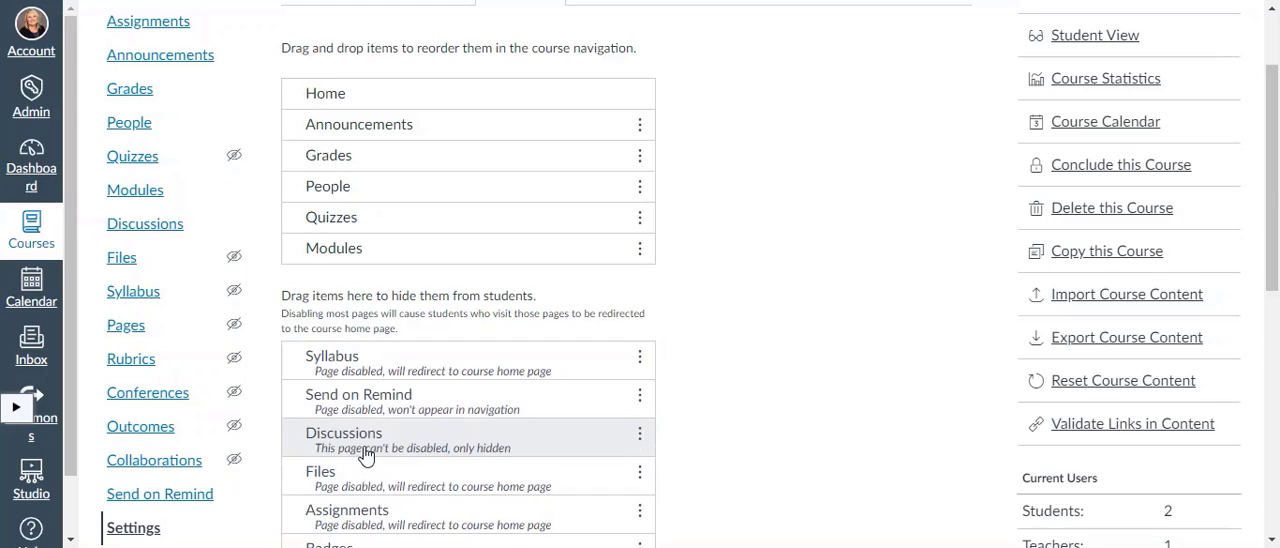
Hide Quizzes, People and Announcements from students, and place Modules directly below Home in the visible items.
drag(357, 224, 375, 420)
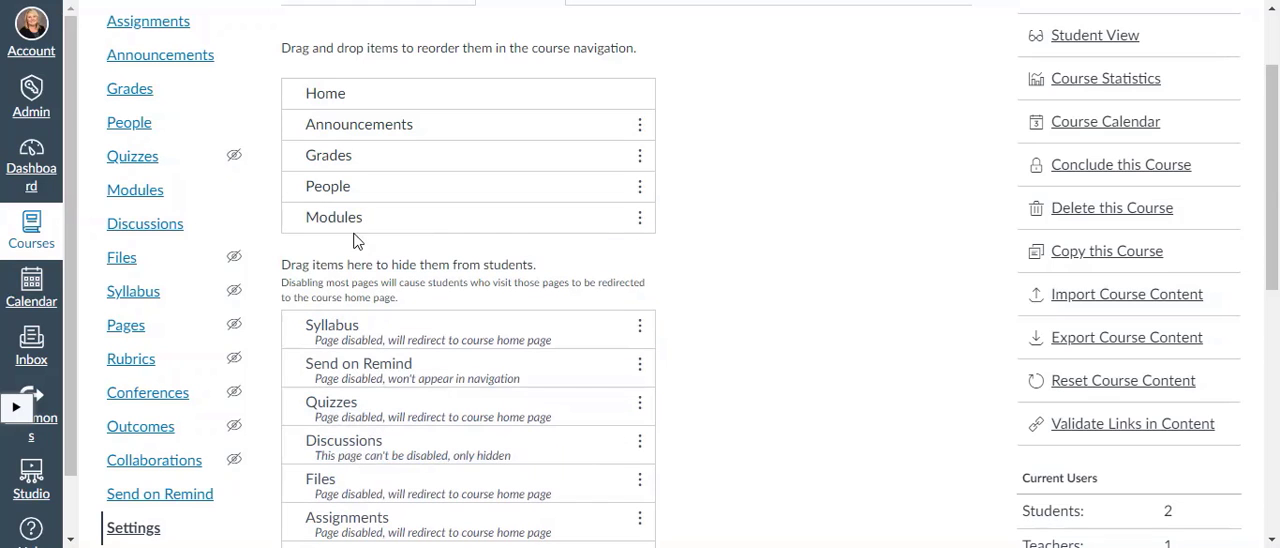
drag(357, 191, 366, 368)
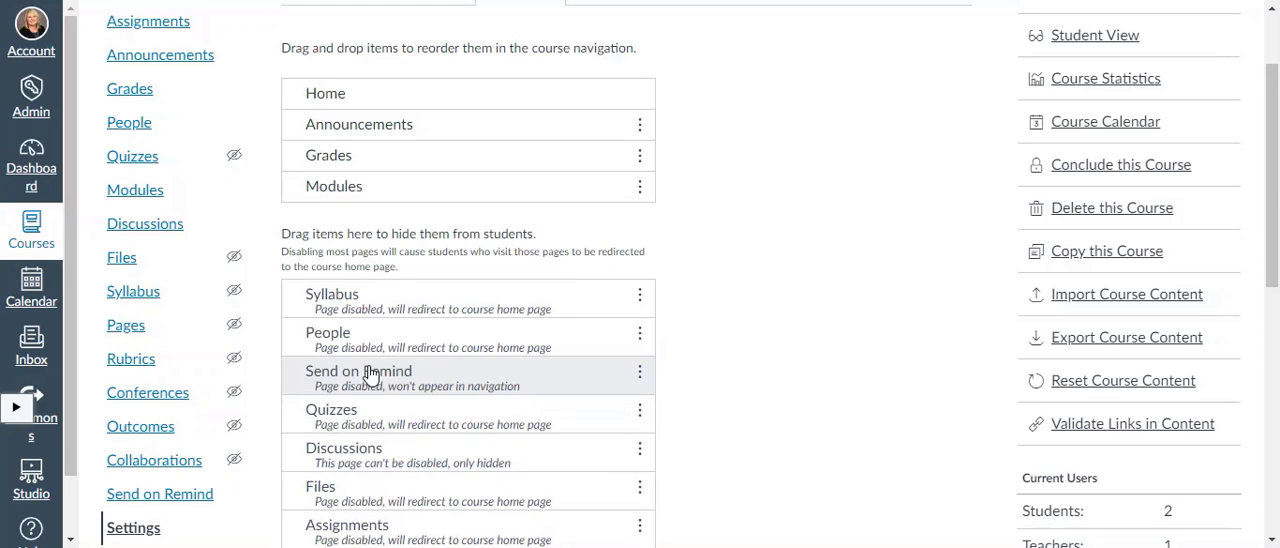
drag(382, 131, 376, 341)
drag(383, 168, 397, 125)
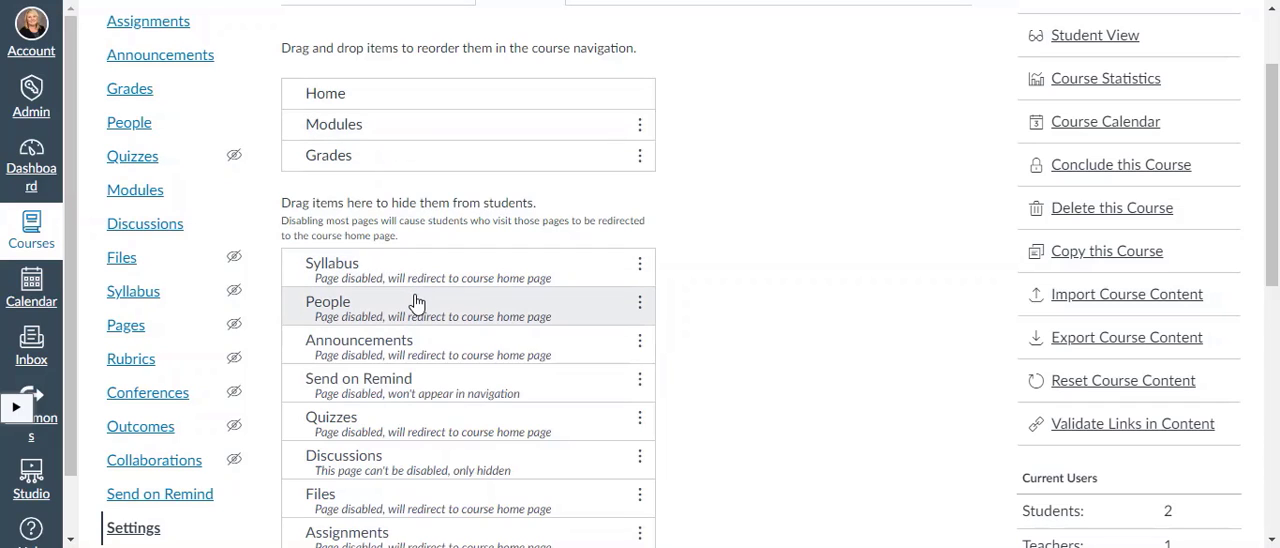
Return People to the visible navigation items below Grades and save the navigation settings.
drag(417, 302, 415, 190)
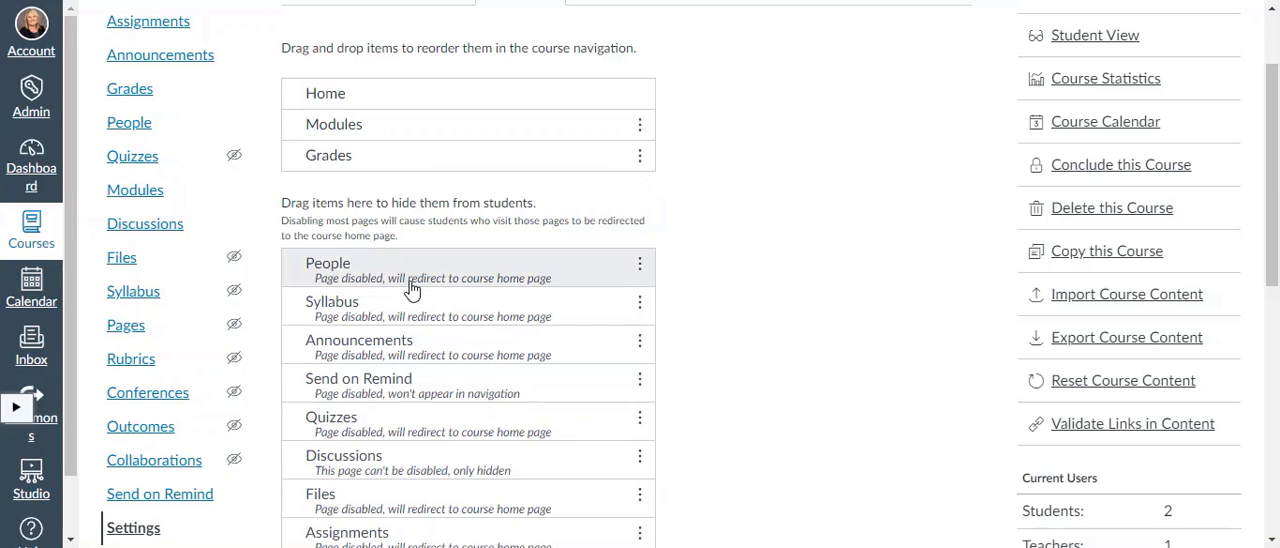
drag(414, 289, 420, 198)
drag(423, 271, 434, 198)
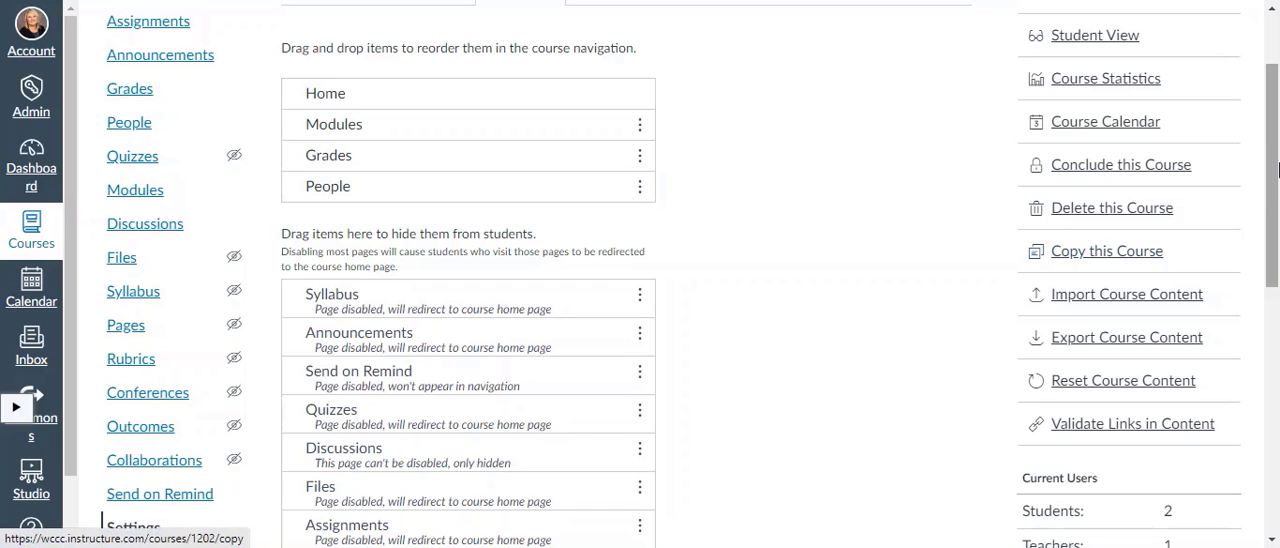
drag(1272, 152, 1276, 392)
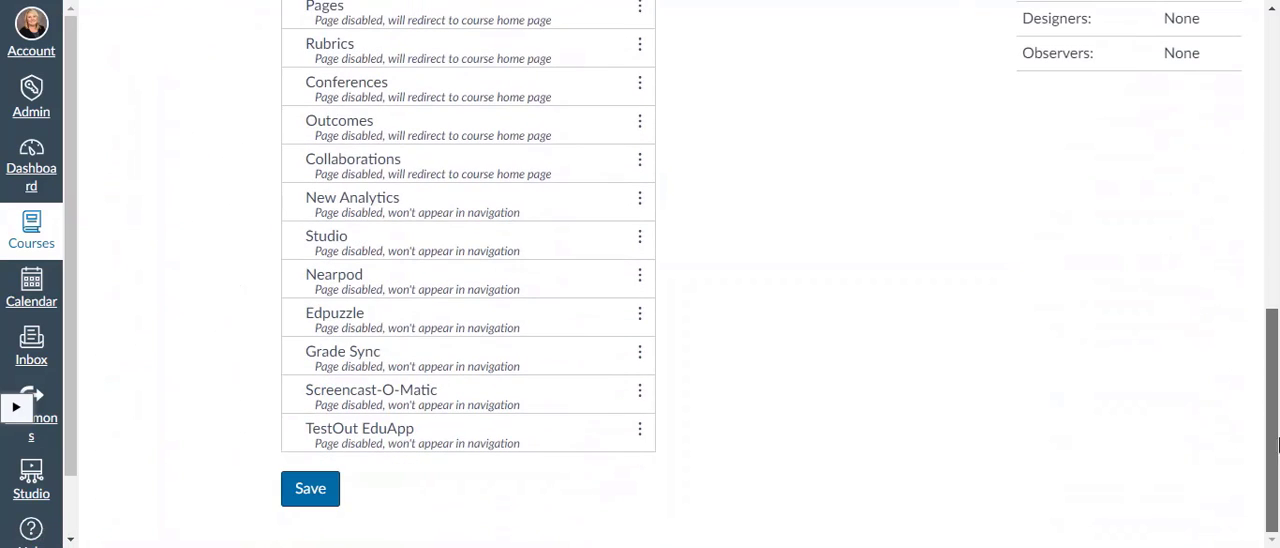
click(319, 490)
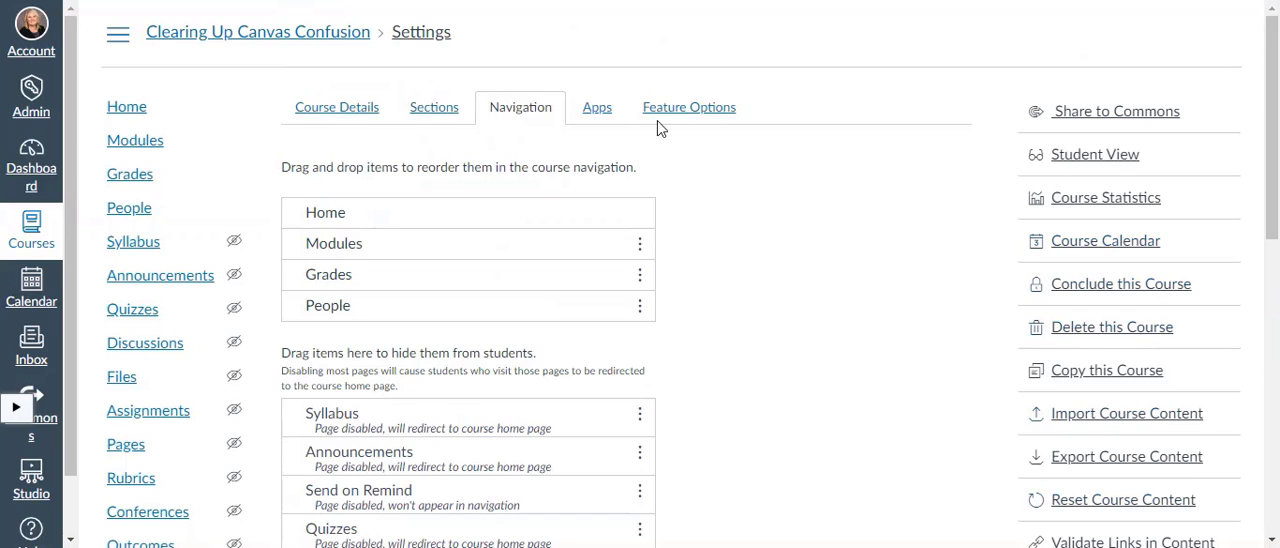
Open the course home page in Student View and examine the course navigation as a student.
click(130, 118)
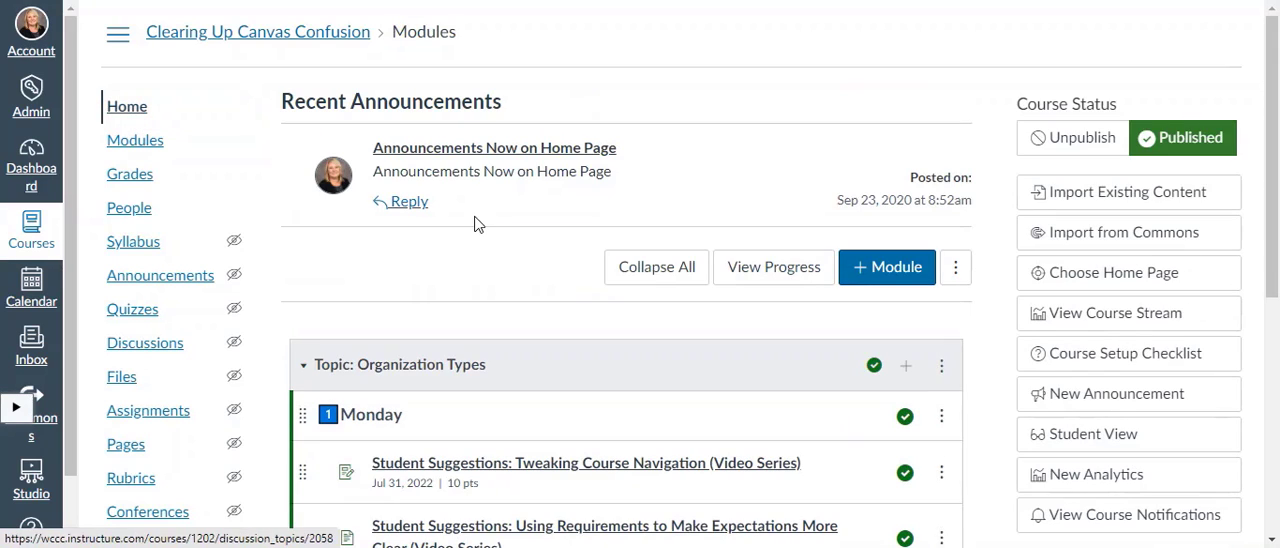
click(1075, 441)
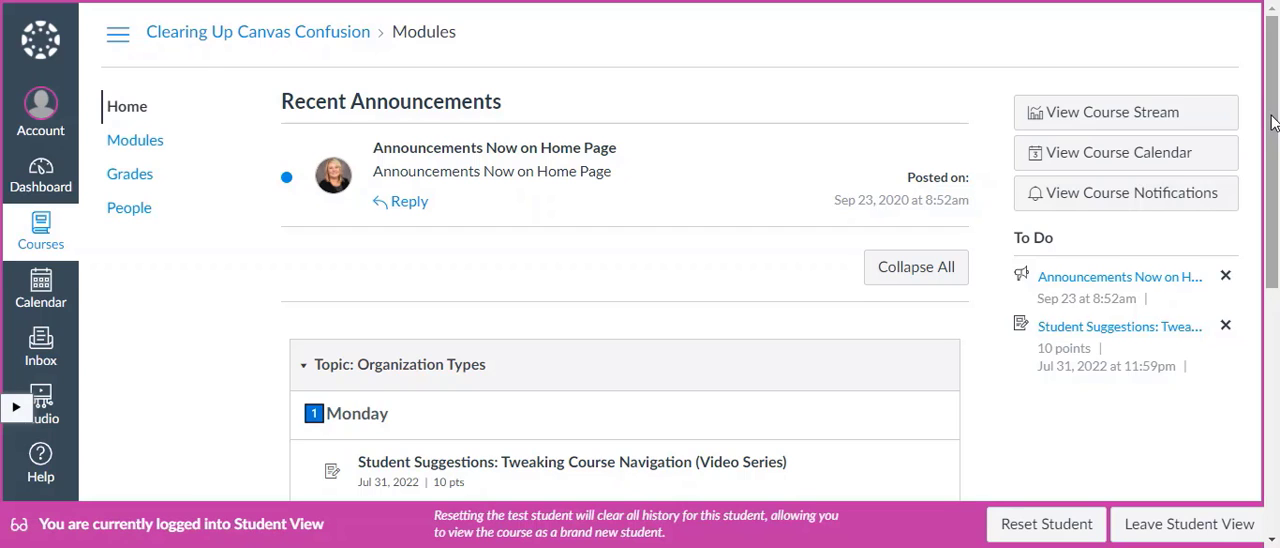
drag(1276, 122, 1278, 95)
drag(1276, 95, 1276, 100)
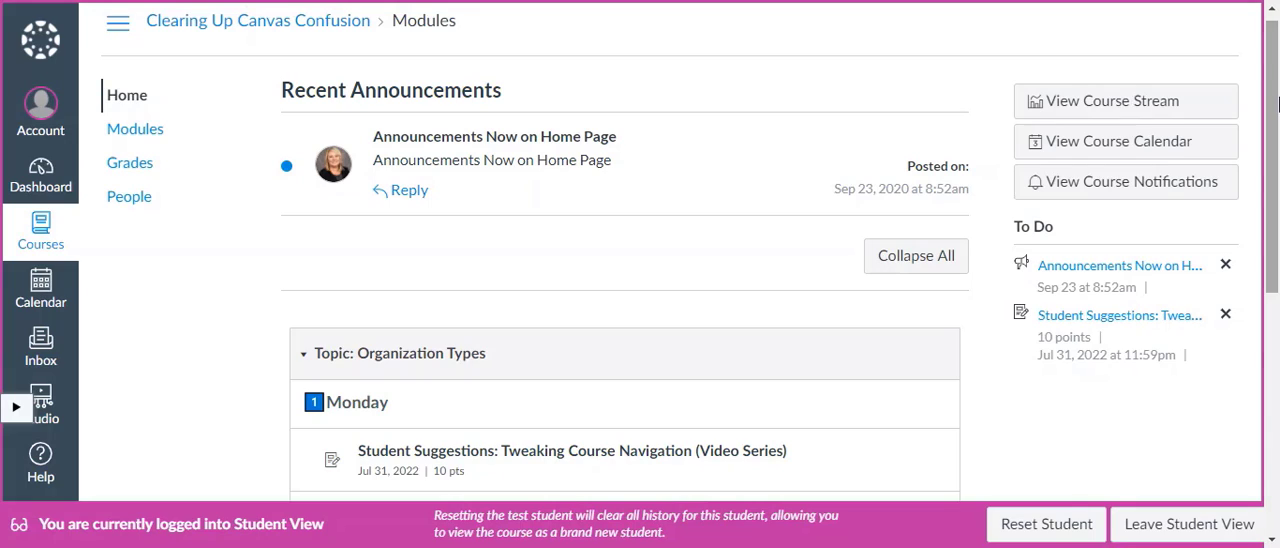